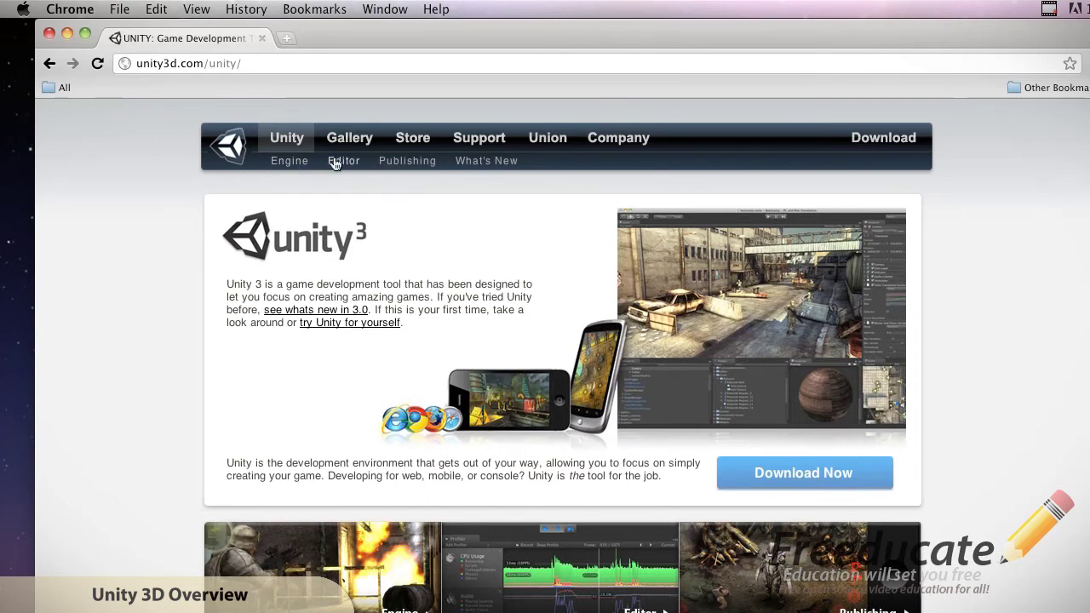
Open Unity's Publishing page and scroll through its Web Player, Standalone, iOS, Android, Xbox 360 and PS3 sections.
{"action": "left_click", "coordinate": [404, 164]}
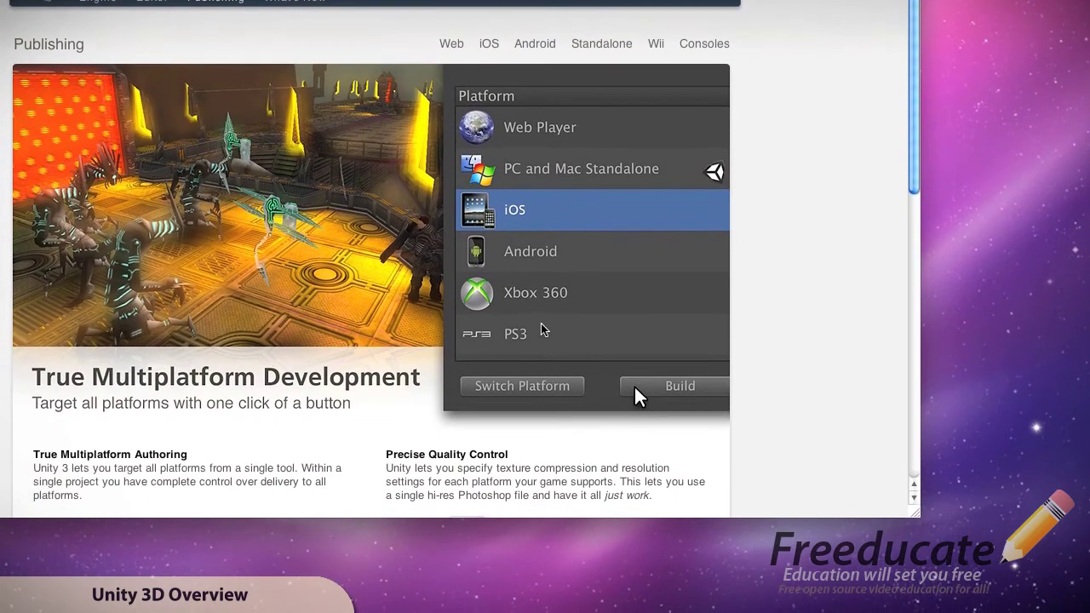
{"action": "scroll", "coordinate": [543, 324], "scroll_direction": "down", "scroll_amount": 3}
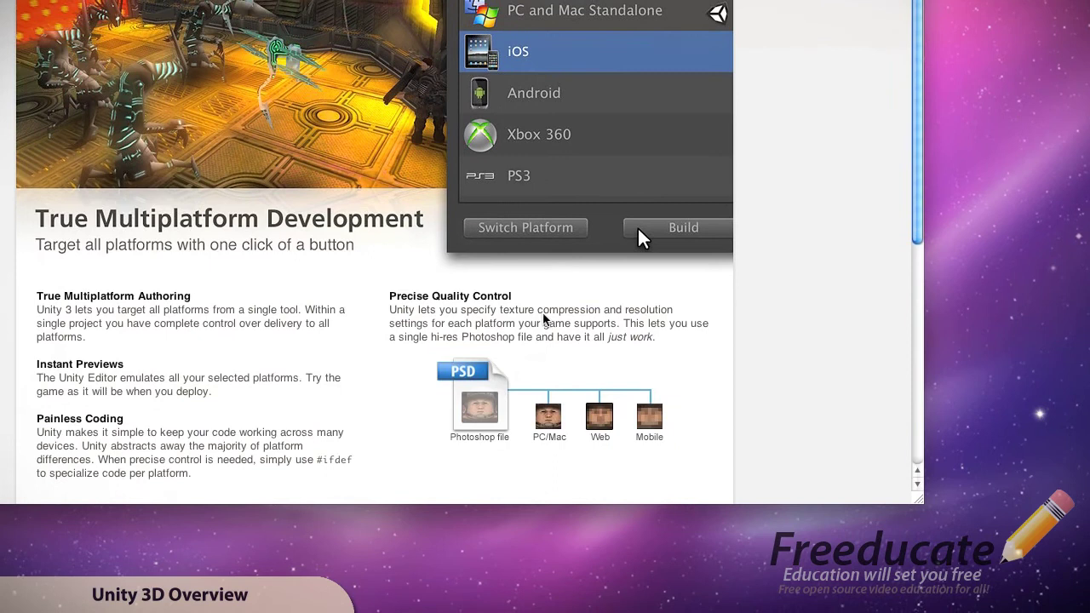
{"action": "scroll", "coordinate": [543, 317], "scroll_direction": "down", "scroll_amount": 3}
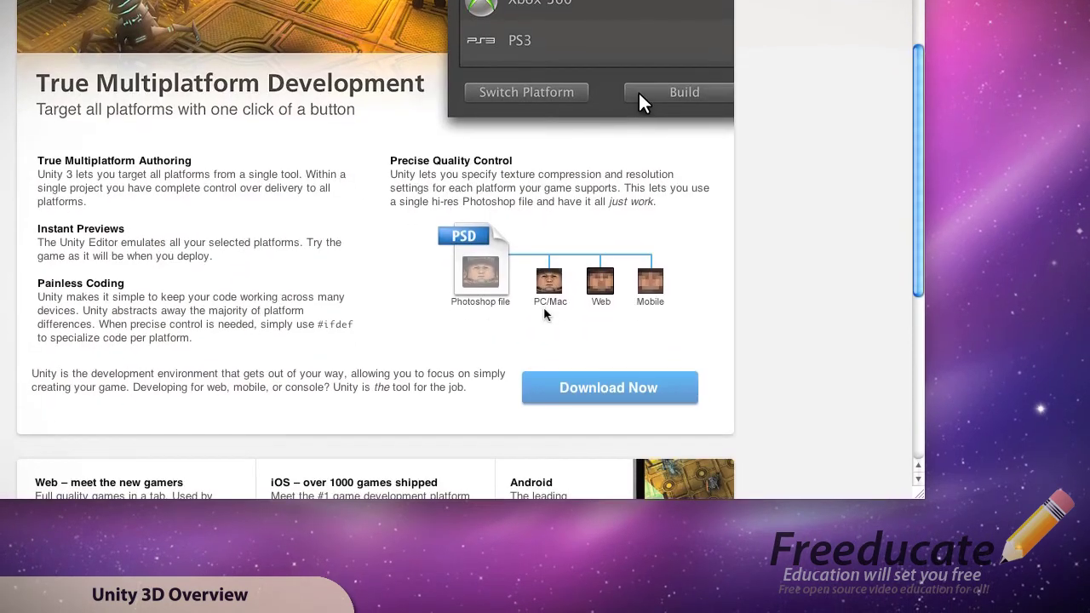
{"action": "scroll", "coordinate": [544, 315], "scroll_direction": "up", "scroll_amount": 1}
{"action": "scroll", "coordinate": [545, 315], "scroll_direction": "down", "scroll_amount": 4}
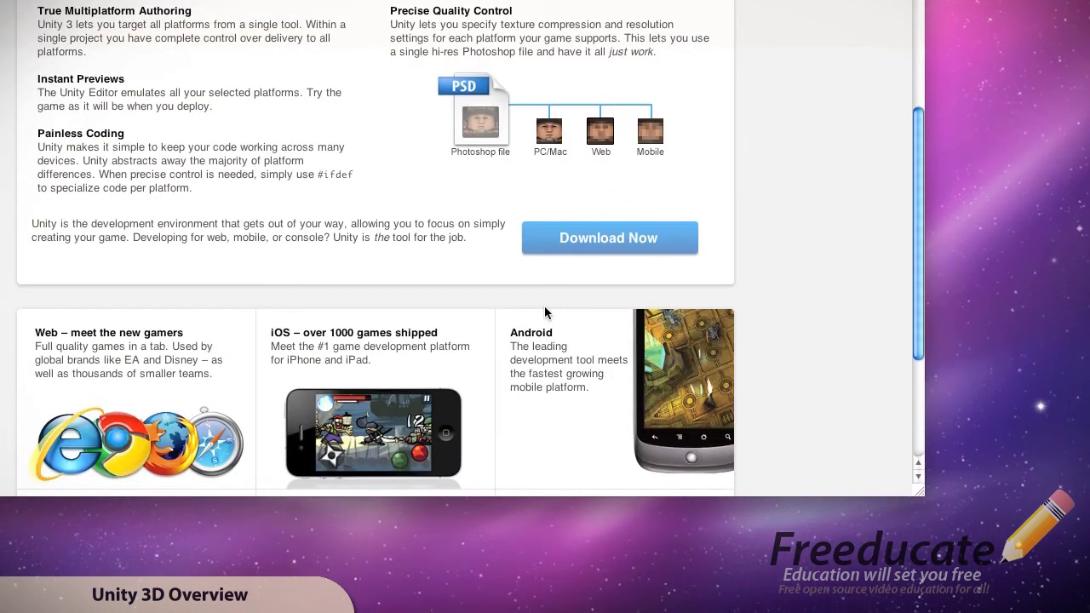
{"action": "scroll", "coordinate": [544, 312], "scroll_direction": "down", "scroll_amount": 3}
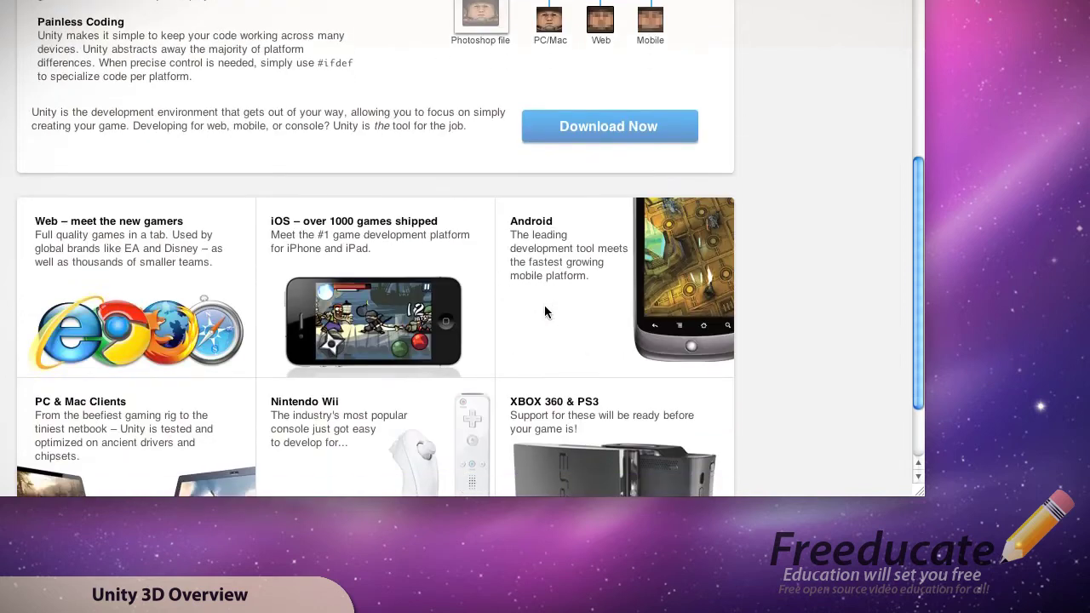
{"action": "scroll", "coordinate": [545, 311], "scroll_direction": "down", "scroll_amount": 3}
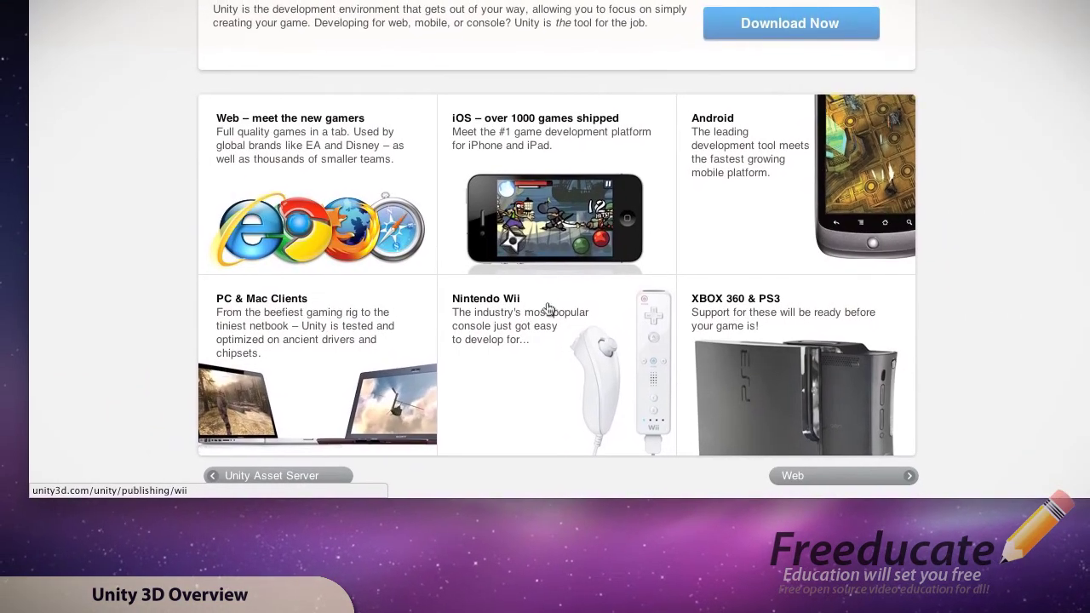
{"action": "scroll", "coordinate": [547, 309], "scroll_direction": "up", "scroll_amount": 10}
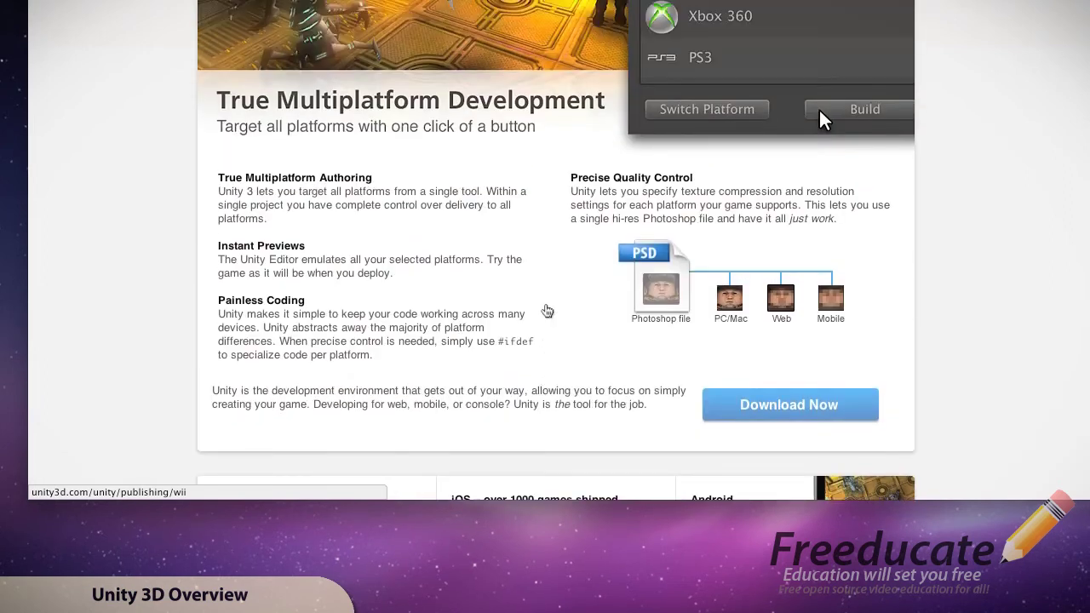
{"action": "scroll", "coordinate": [548, 311], "scroll_direction": "up", "scroll_amount": 7}
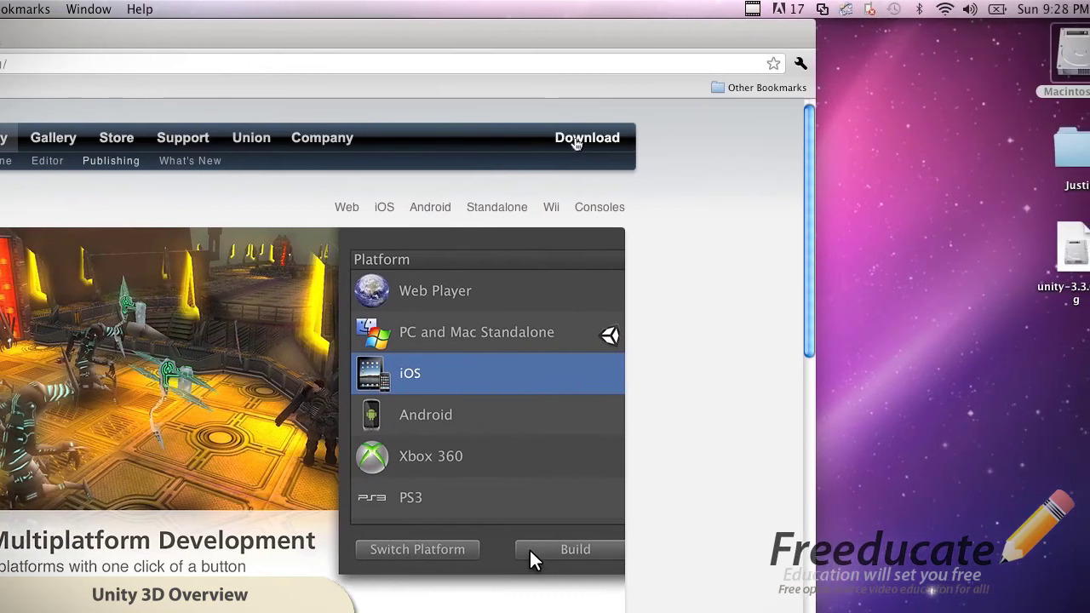
Download Unity 3.3 for Mac from the download page and discard Chrome's repeated-file warning.
{"action": "left_click", "coordinate": [564, 140]}
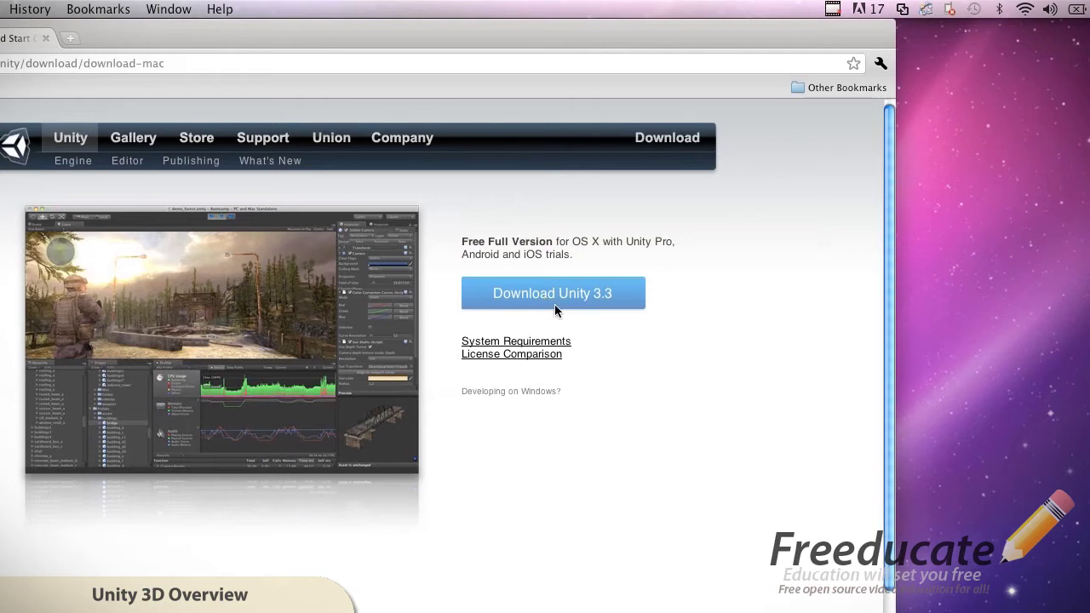
{"action": "left_click", "coordinate": [554, 304]}
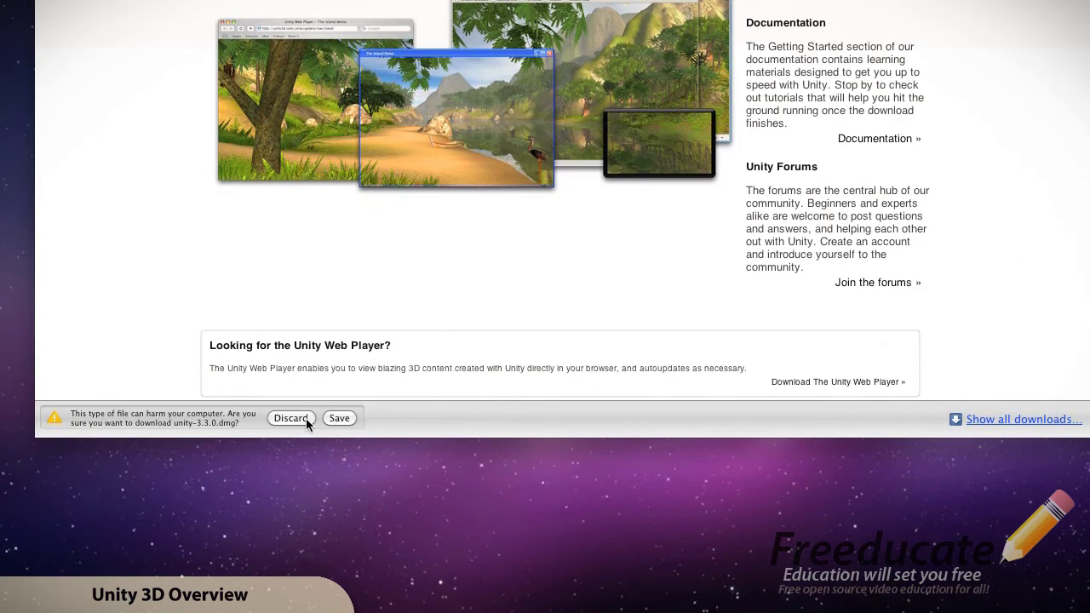
{"action": "left_click", "coordinate": [305, 418]}
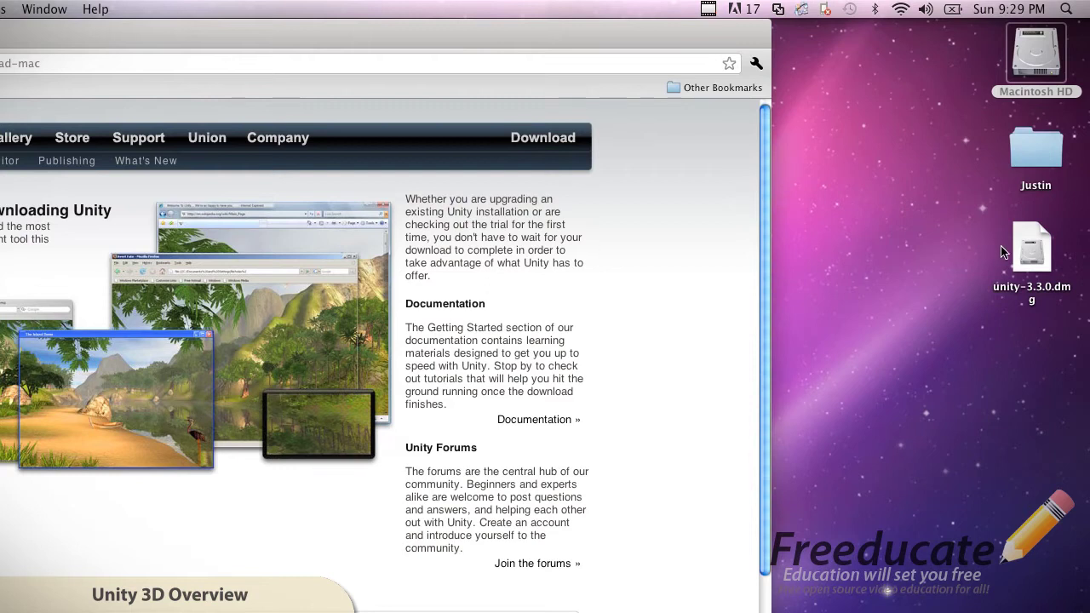
Mount unity-3.3.0.dmg from the desktop and launch the Unity.mpkg installer inside it.
{"action": "left_click", "coordinate": [1022, 253]}
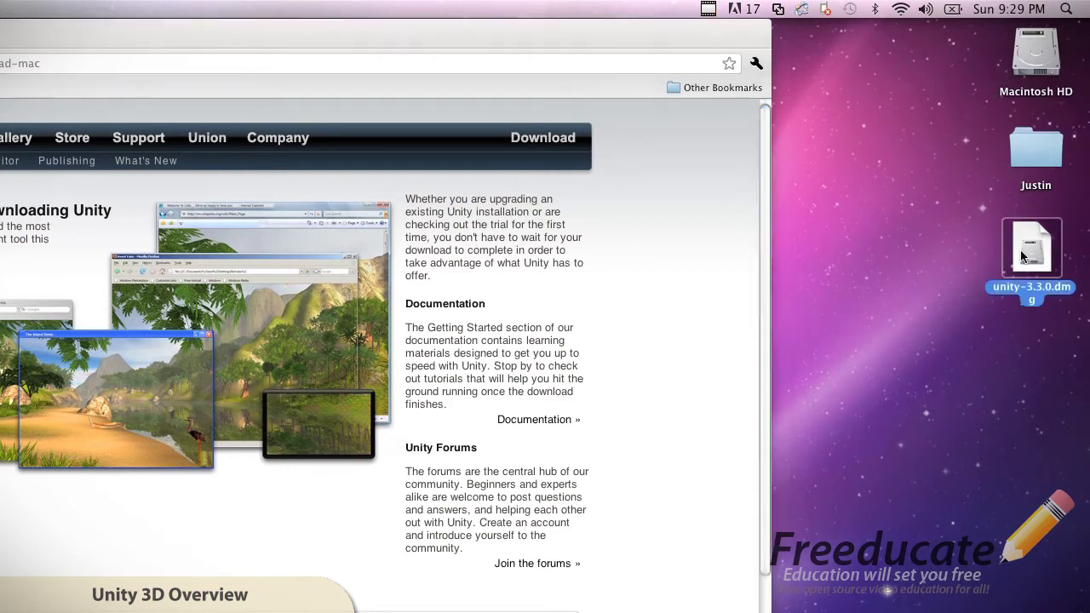
{"action": "left_click_drag", "start_coordinate": [629, 35], "coordinate": [634, 62]}
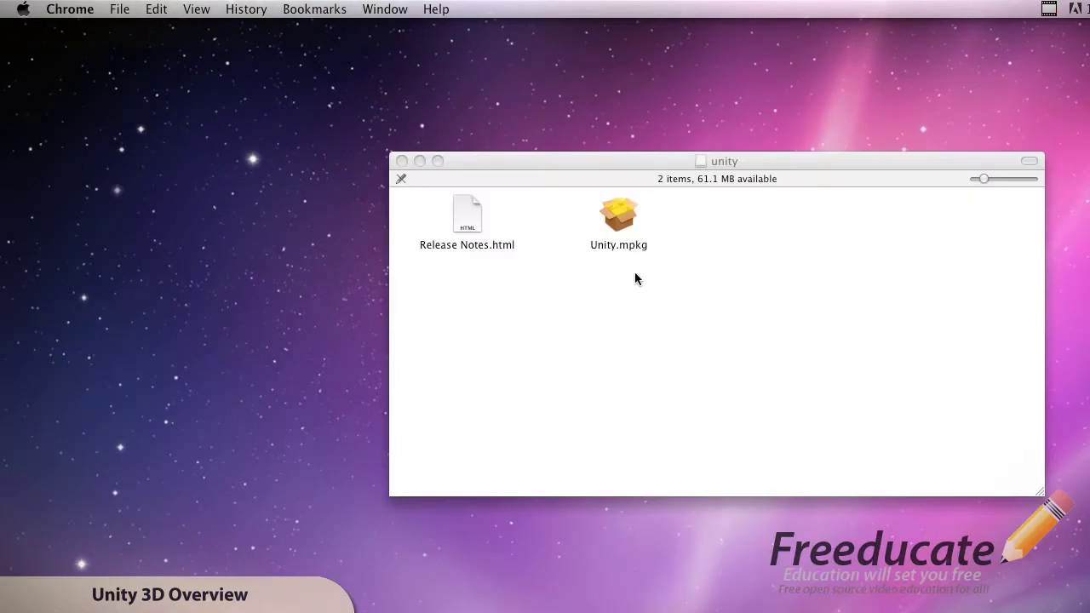
{"action": "left_click", "coordinate": [622, 221]}
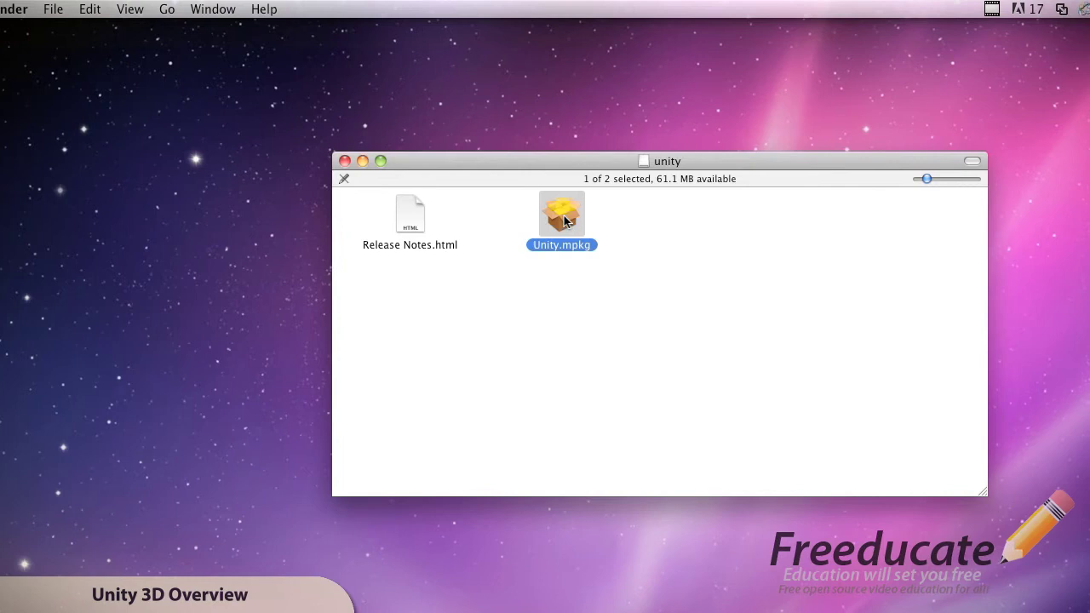
{"action": "double_click", "coordinate": [562, 221]}
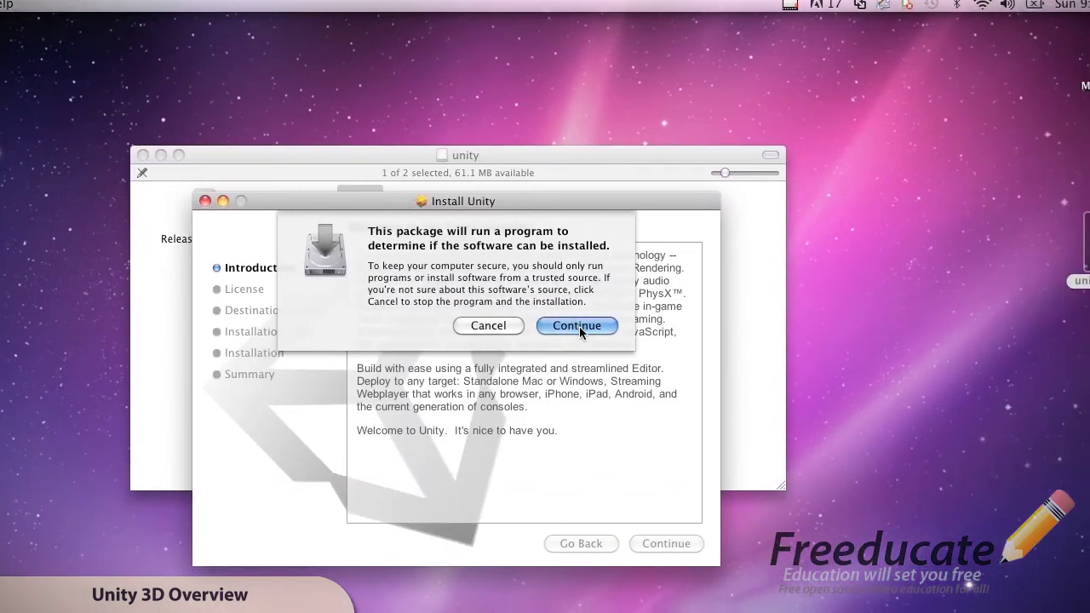
Allow the installer check, agree to the Unity license, and choose Macintosh HD as destination.
{"action": "left_click", "coordinate": [616, 332]}
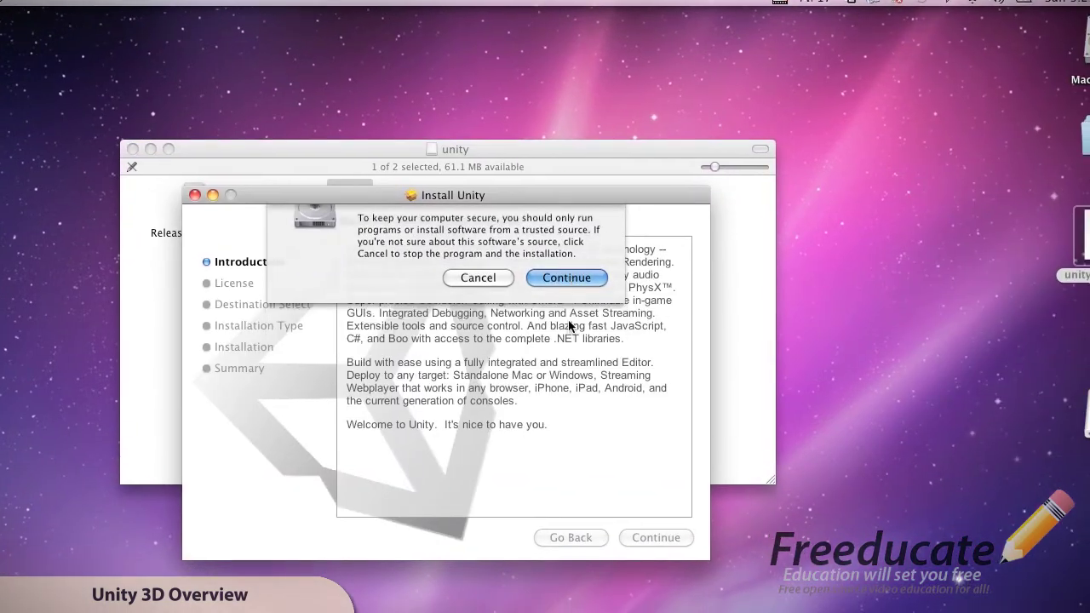
{"action": "left_click", "coordinate": [737, 549]}
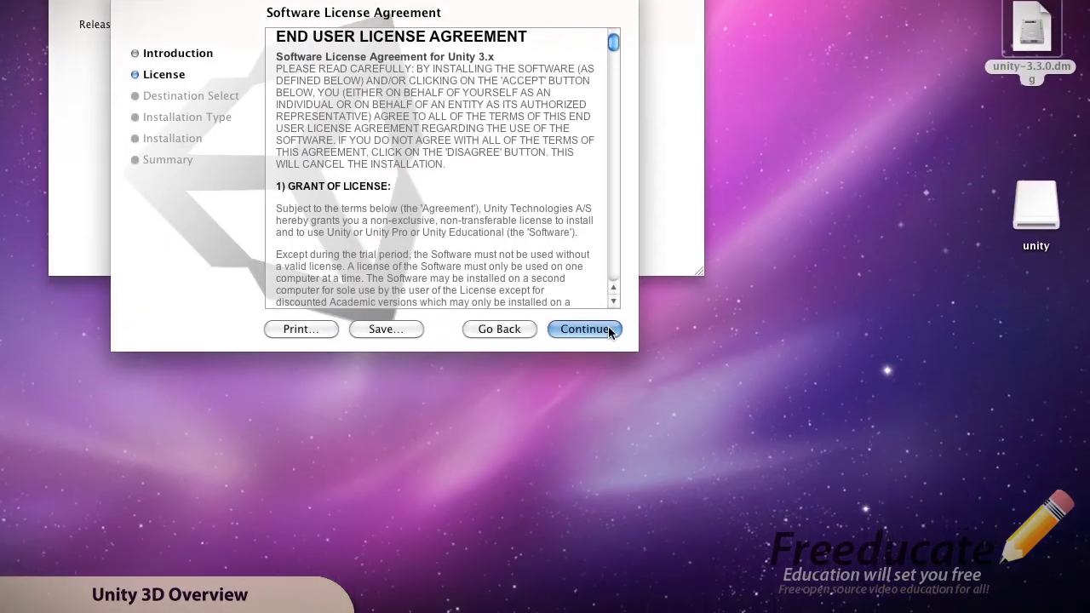
{"action": "left_click", "coordinate": [609, 374]}
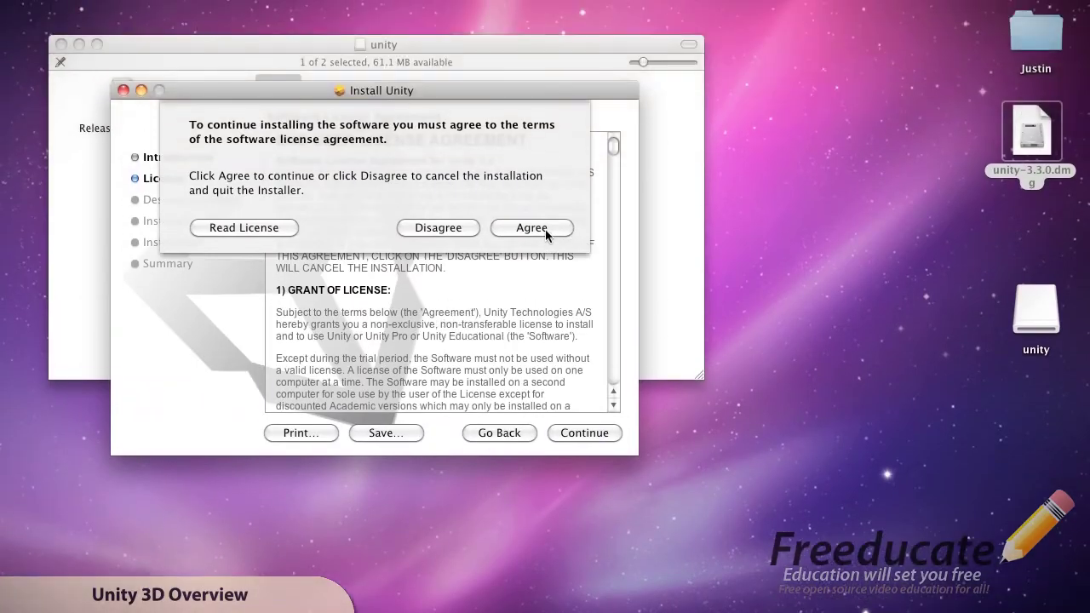
{"action": "left_click", "coordinate": [545, 229]}
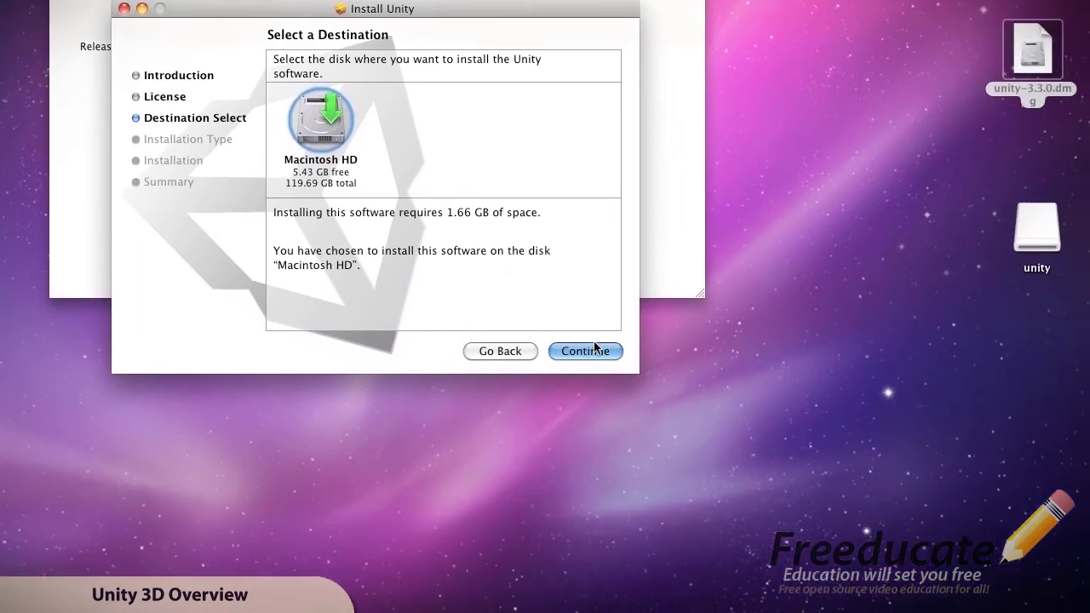
{"action": "left_click", "coordinate": [654, 409]}
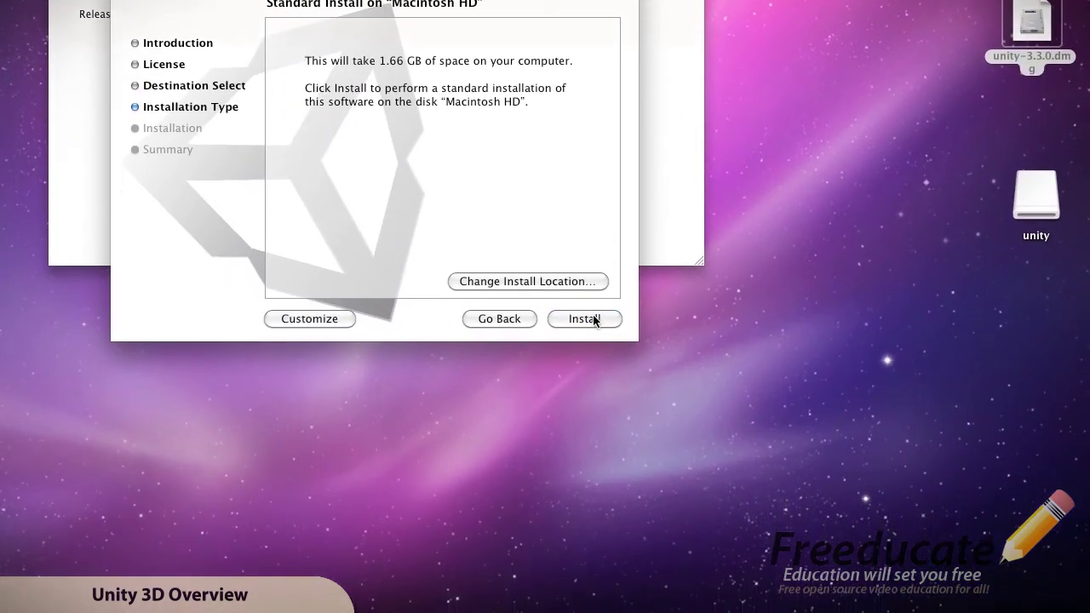
Start the 1.66 GB standard install, authorise it with the admin password, and confirm success.
{"action": "left_click", "coordinate": [594, 315]}
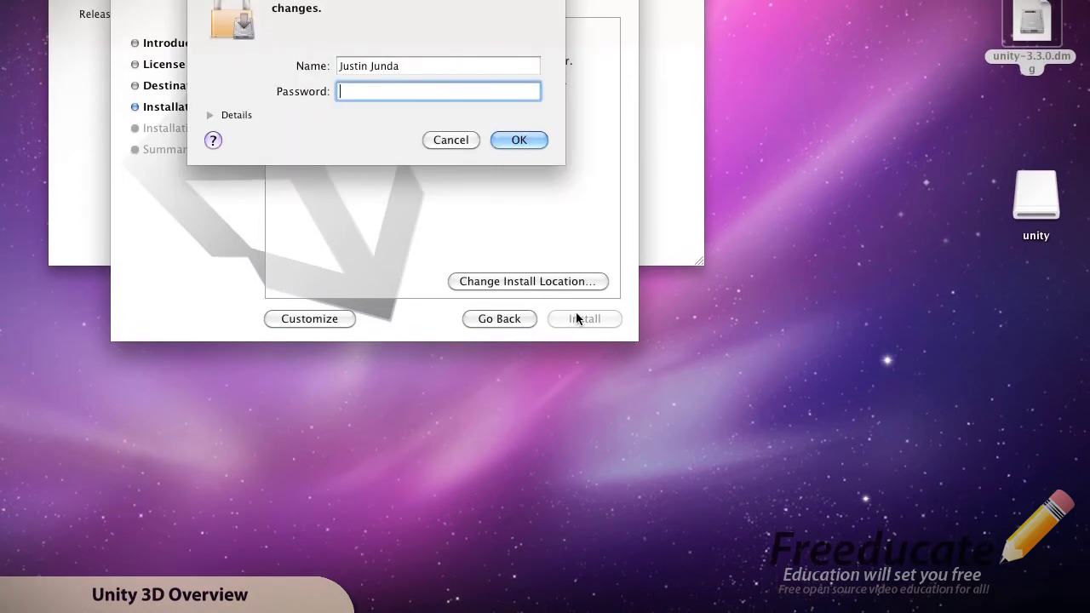
{"action": "type", "text": "•••••"}
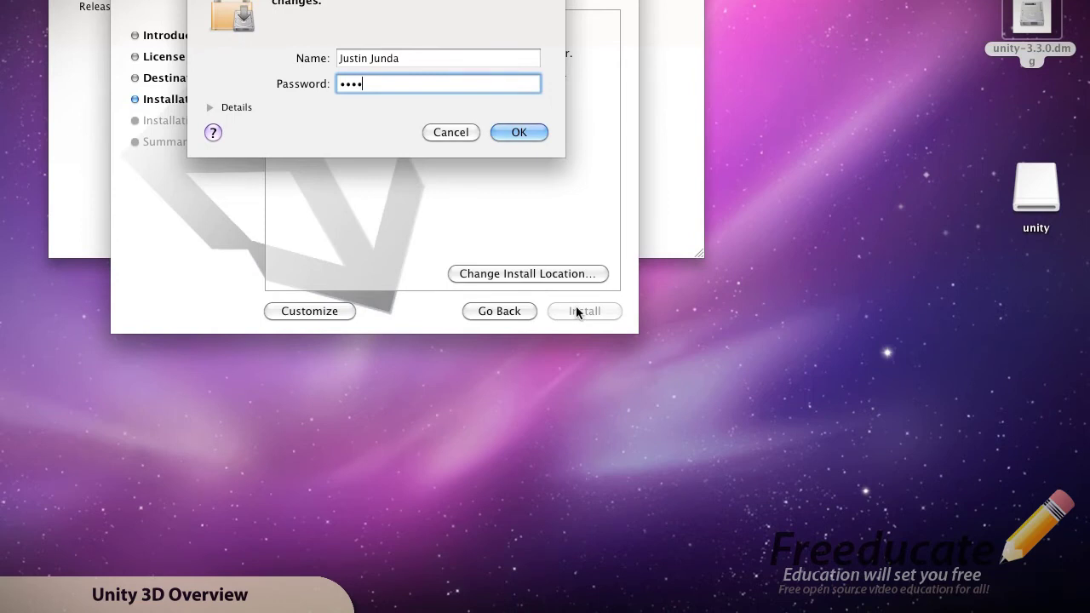
{"action": "type", "text": "•••"}
{"action": "key", "text": "Return"}
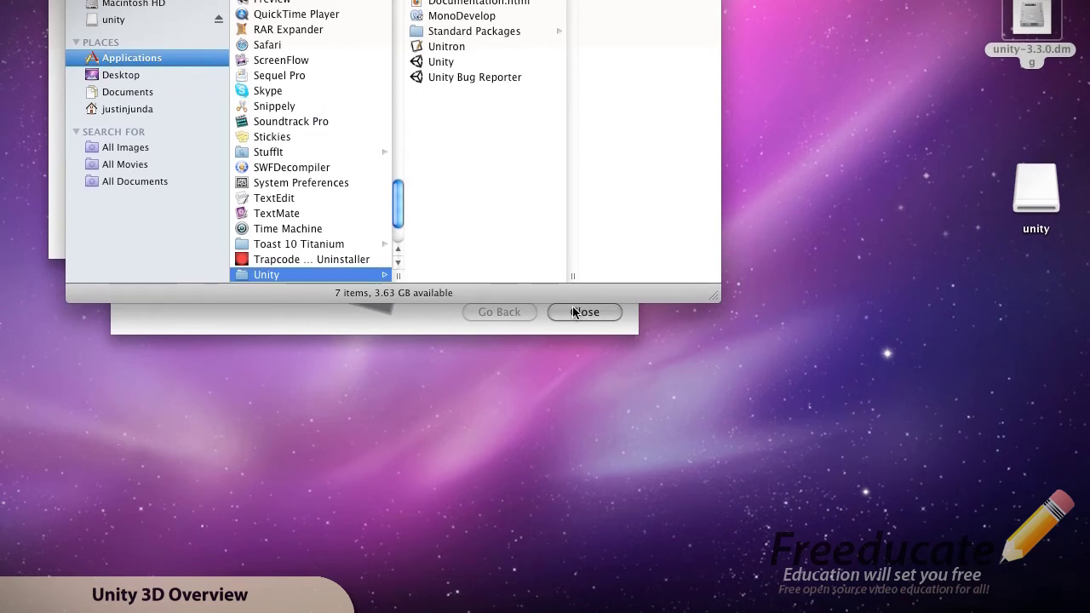
{"action": "left_click", "coordinate": [457, 314]}
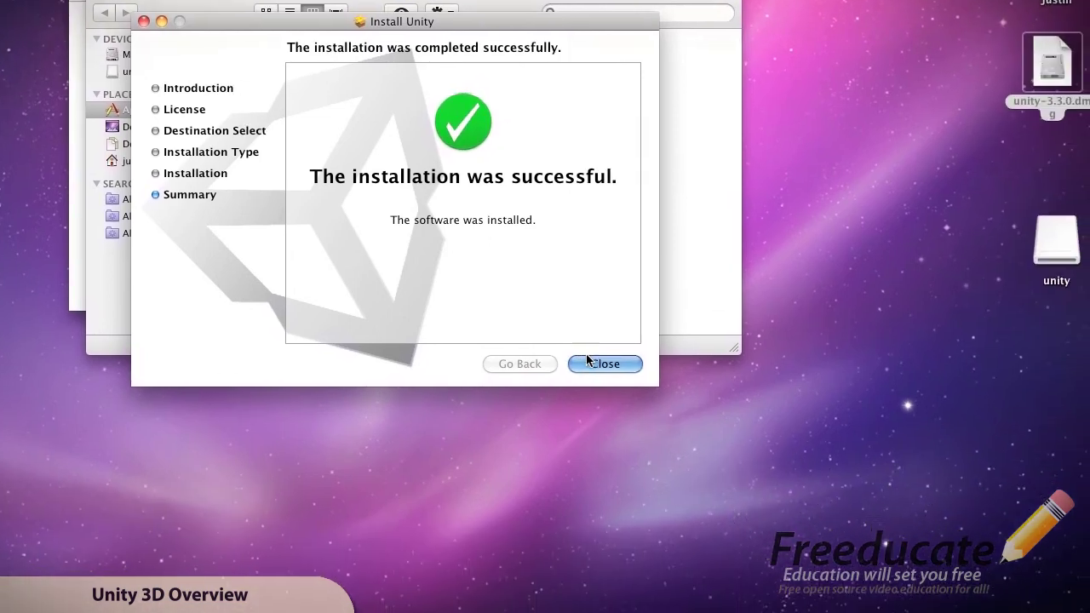
Close the installer and launch Unity from Applications > Unity.
{"action": "left_click", "coordinate": [640, 405]}
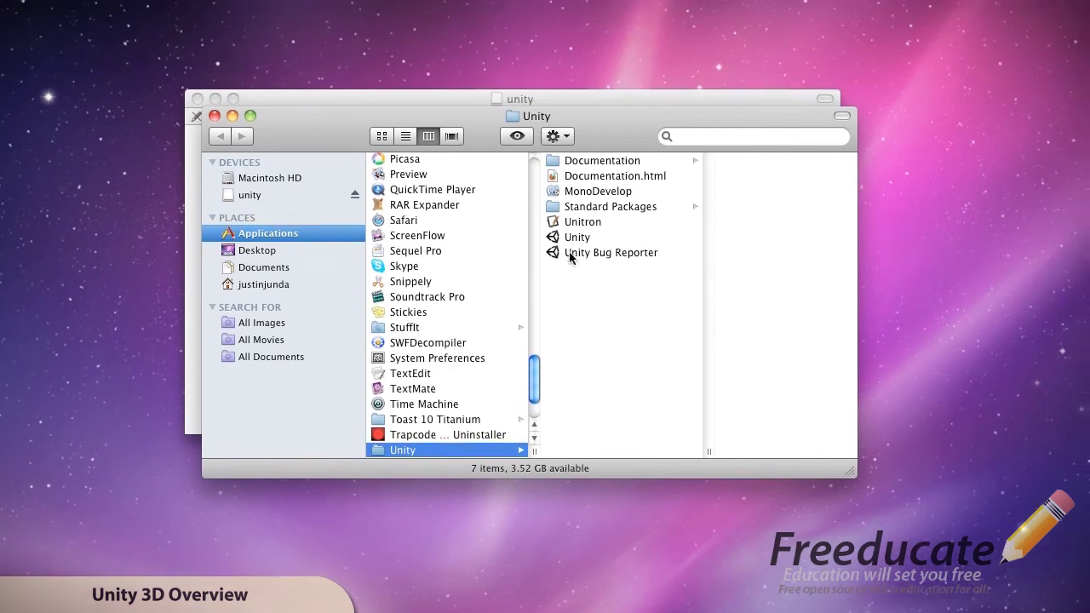
{"action": "left_click", "coordinate": [587, 208]}
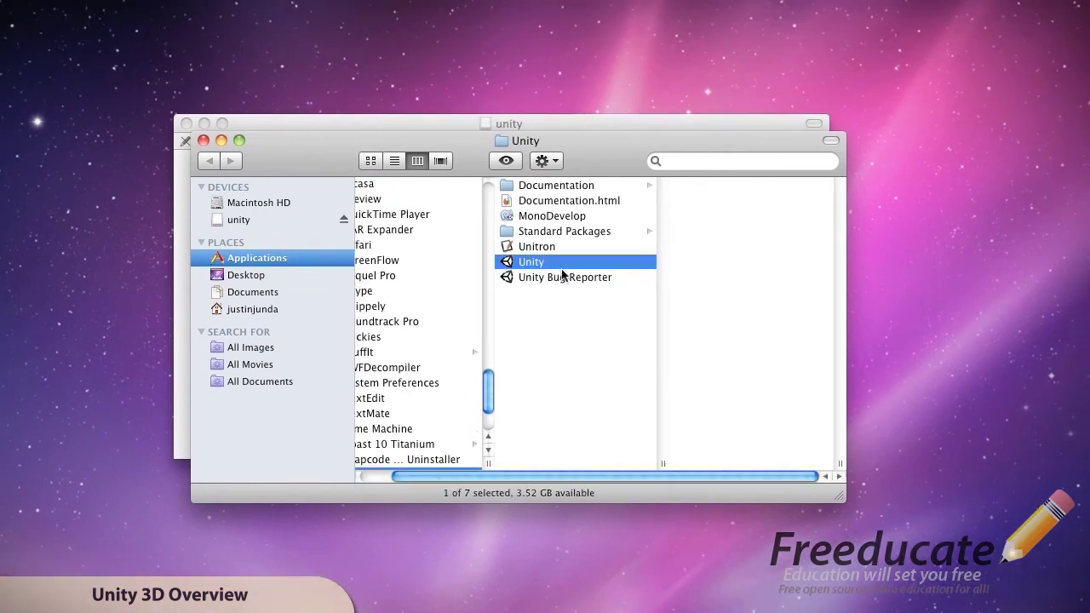
{"action": "double_click", "coordinate": [552, 286]}
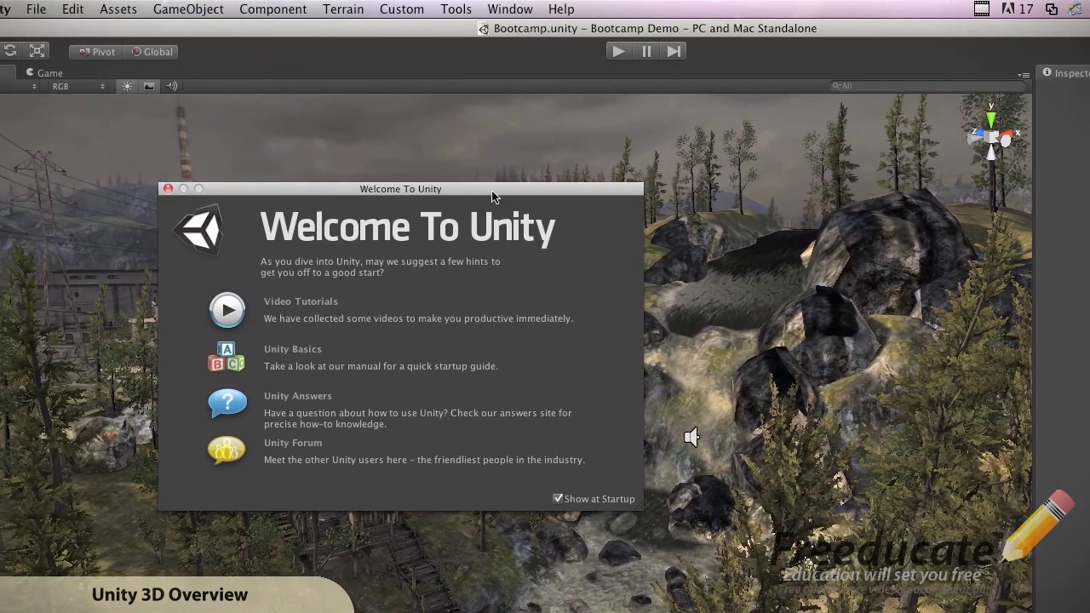
Move the Welcome To Unity window aside and close it to reveal Bootcamp.unity.
{"action": "left_click_drag", "start_coordinate": [492, 197], "coordinate": [585, 226]}
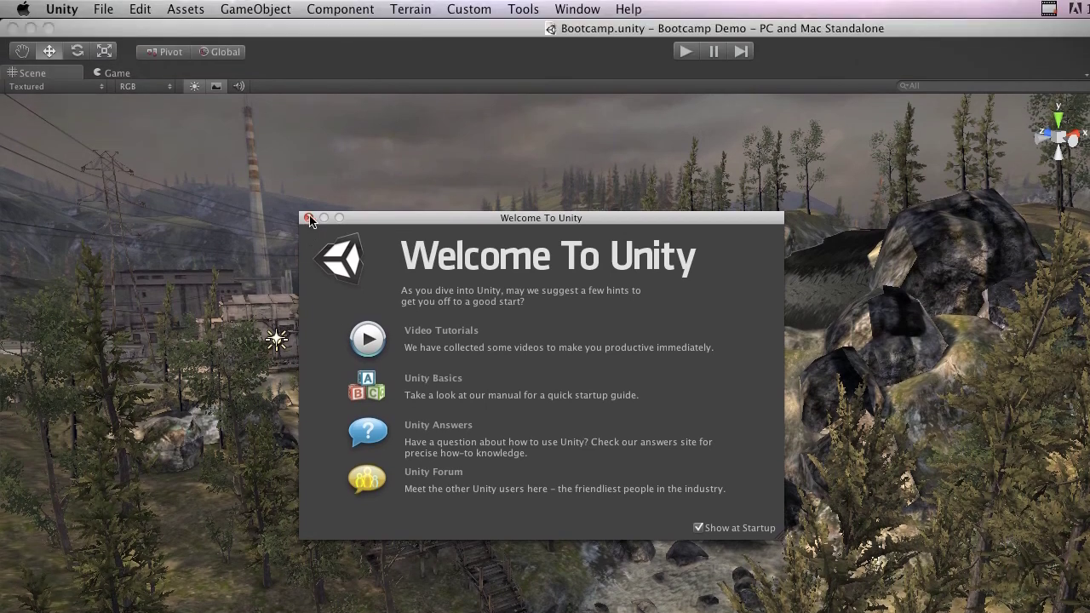
{"action": "left_click", "coordinate": [309, 218]}
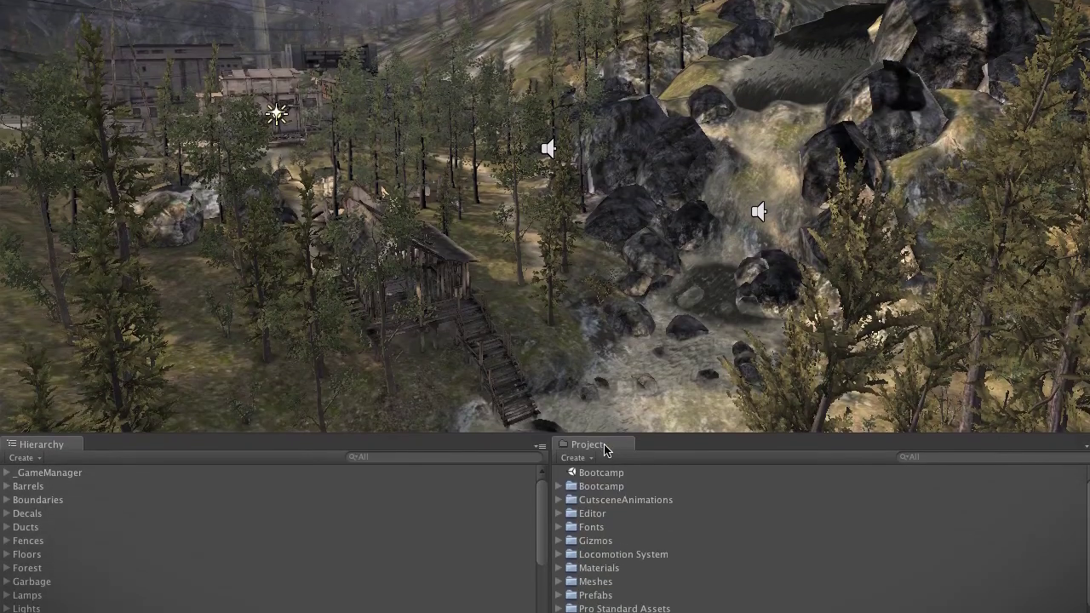
Select the Bootcamp scene and switch to the Game view showing the soldier.
{"action": "left_click", "coordinate": [601, 471]}
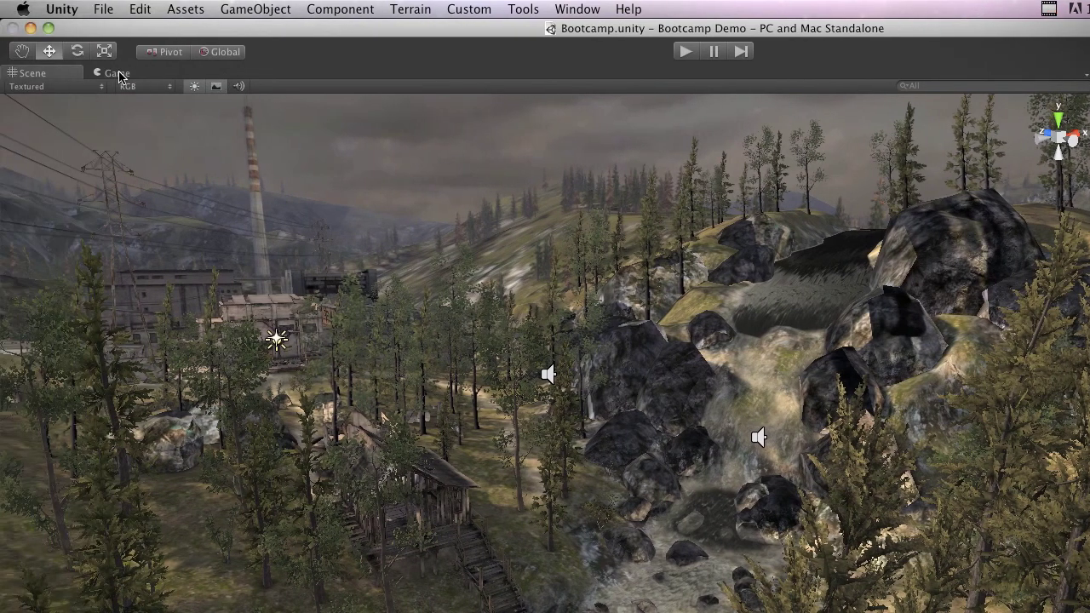
{"action": "left_click", "coordinate": [118, 74]}
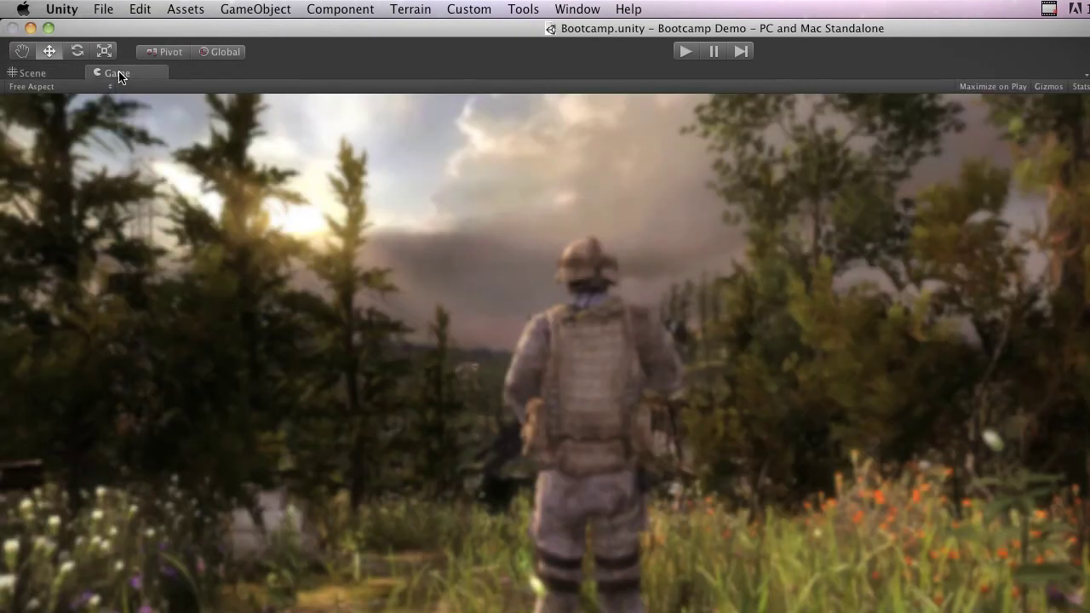